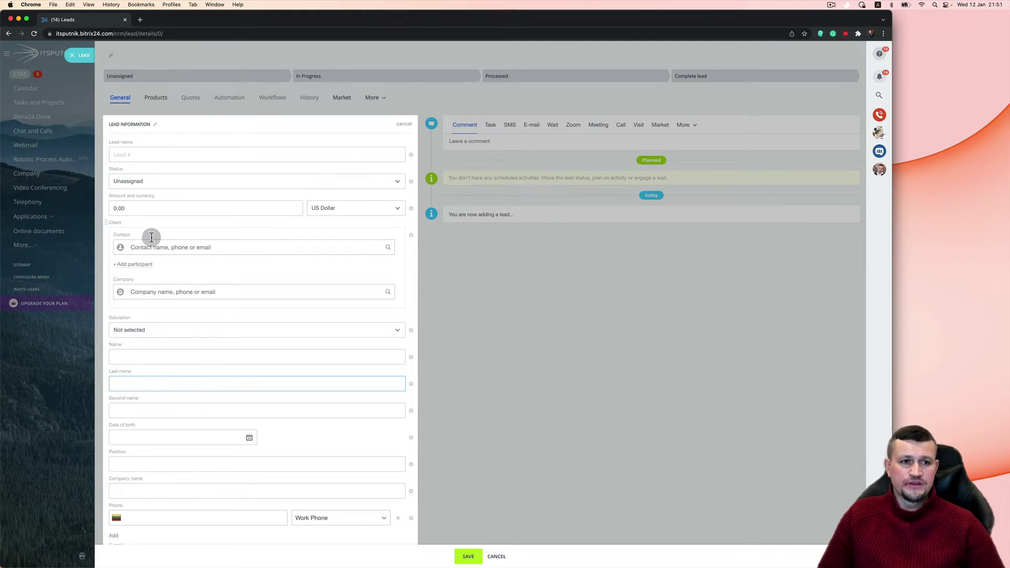
pyautogui.click(83, 59)
pyautogui.click(190, 80)
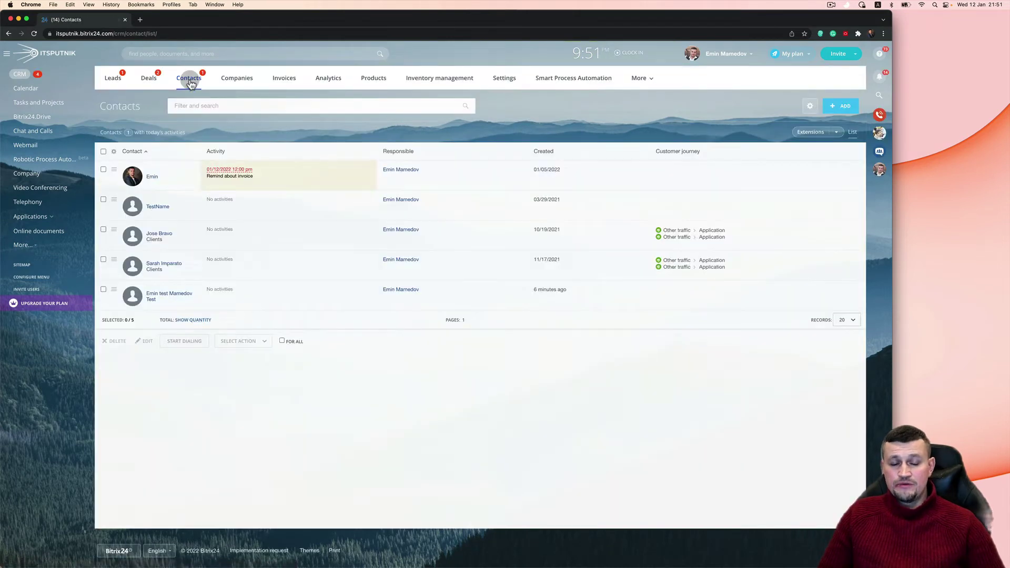
pyautogui.click(113, 79)
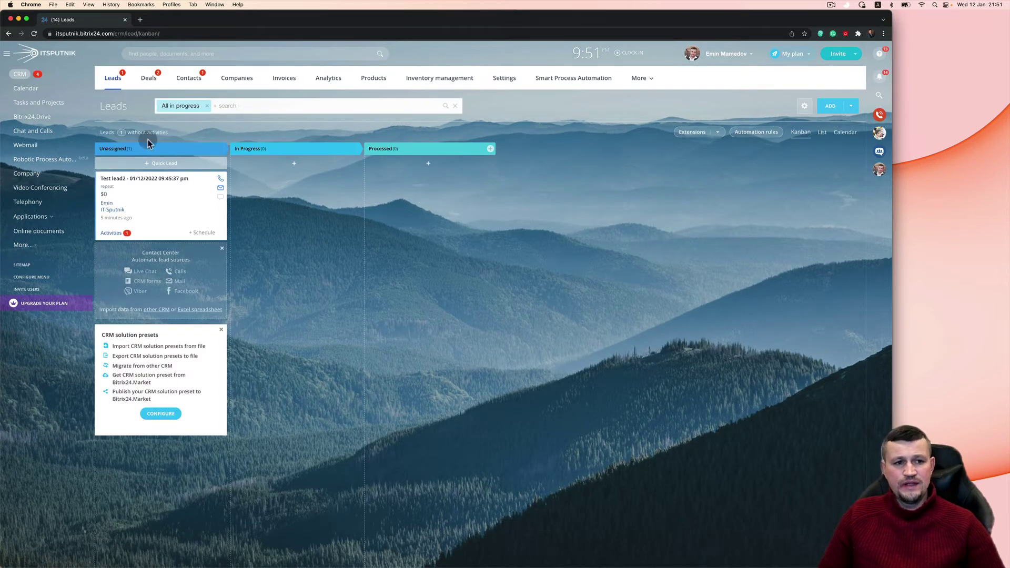
pyautogui.click(161, 179)
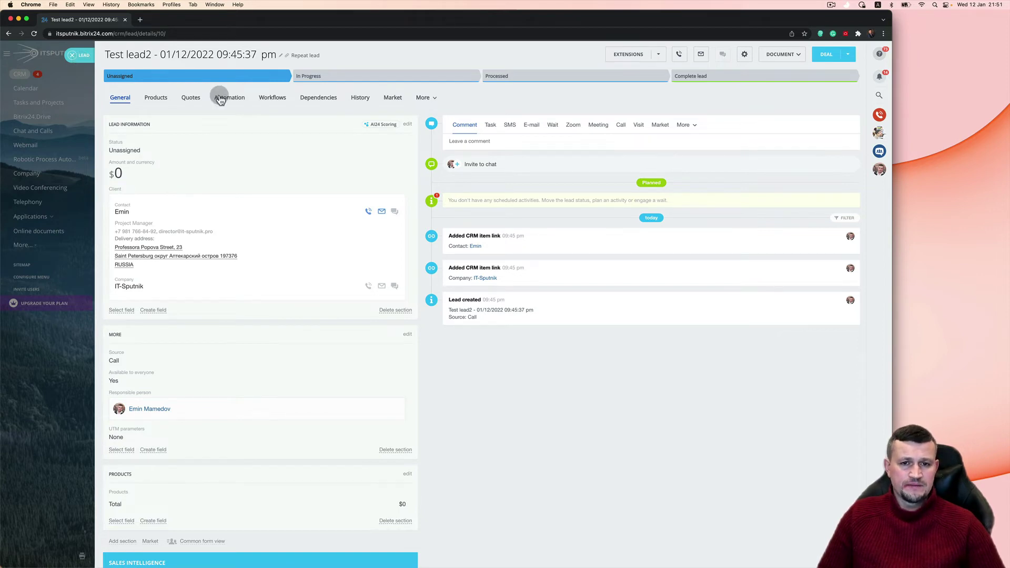
pyautogui.click(507, 141)
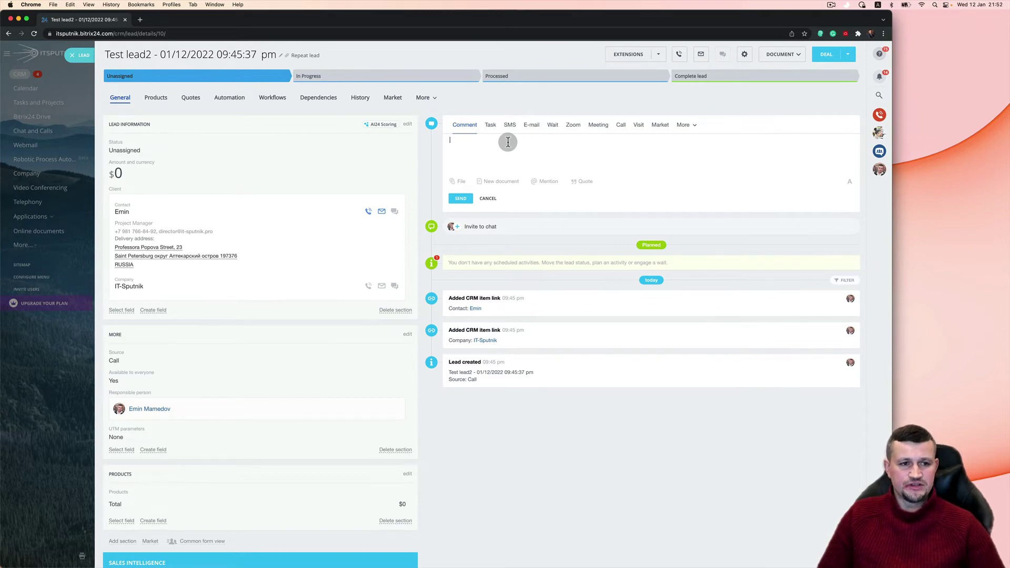
pyautogui.click(74, 55)
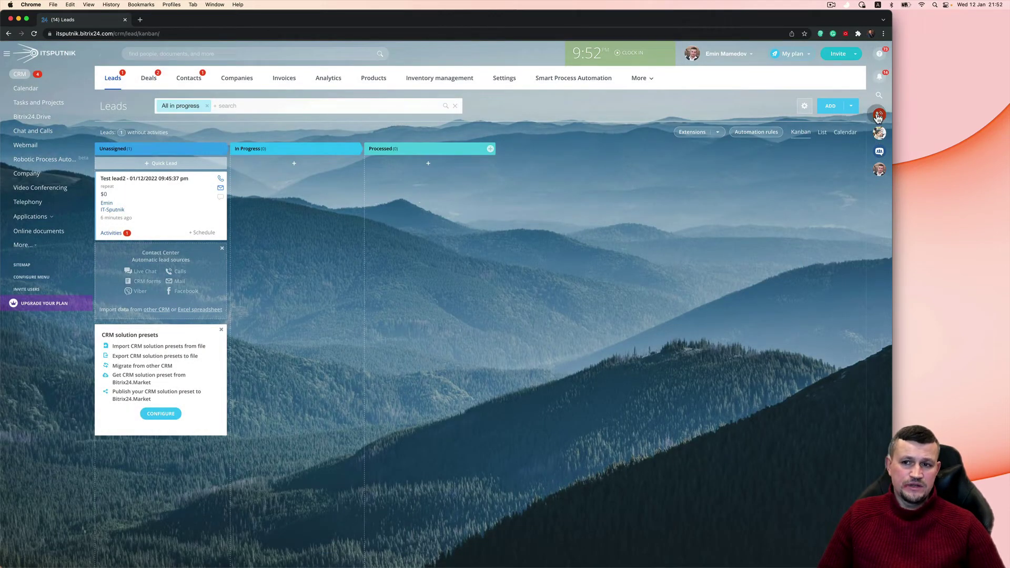
pyautogui.click(831, 107)
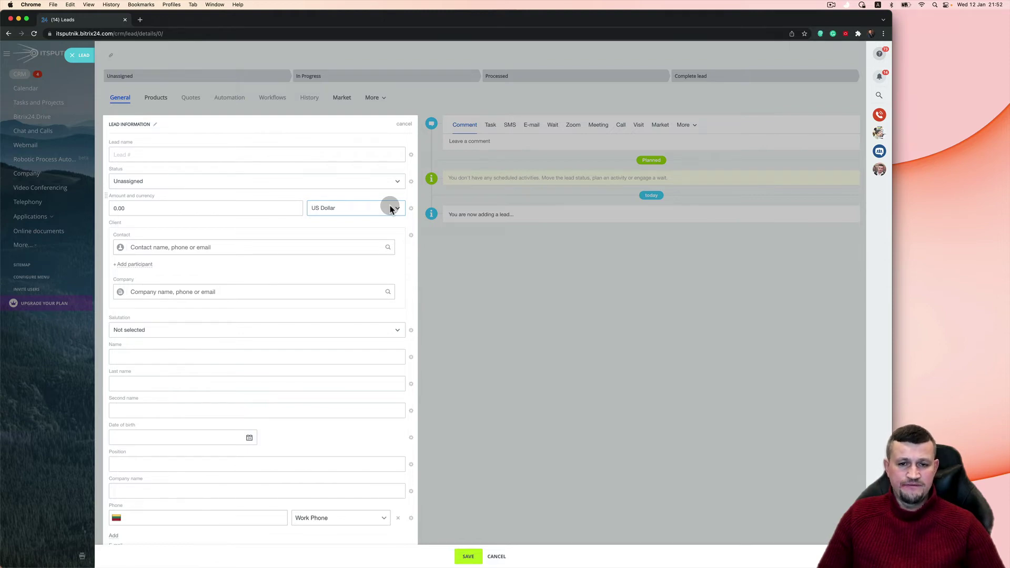
# Step: Enter the lead's first name and last name in the new lead form
pyautogui.click(208, 354)
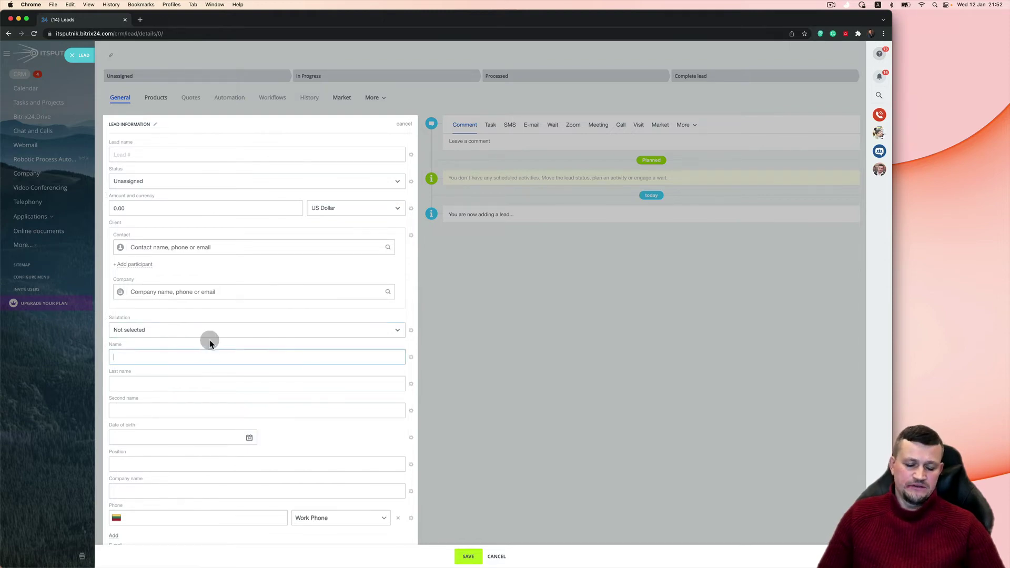
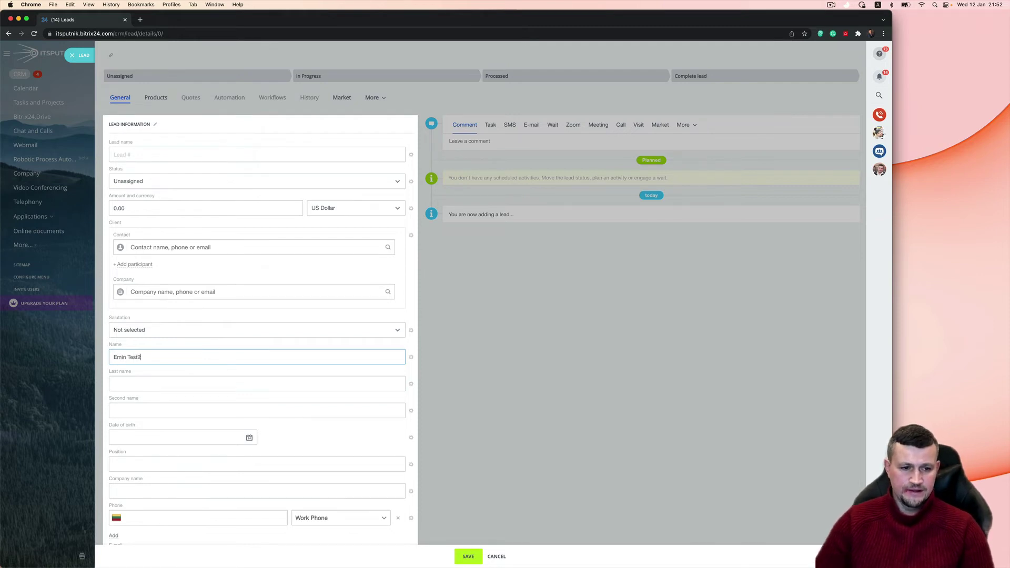
pyautogui.click(173, 386)
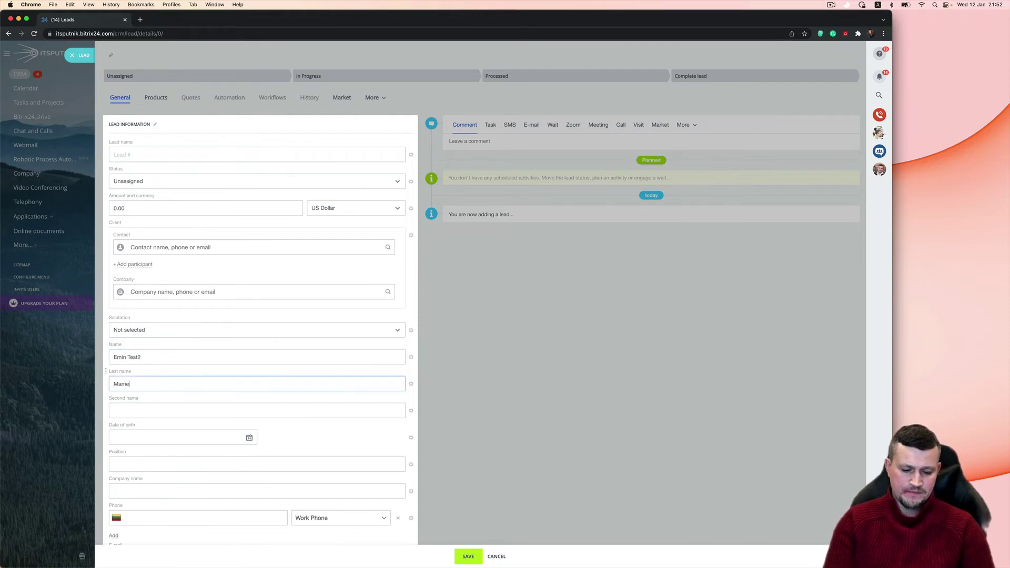
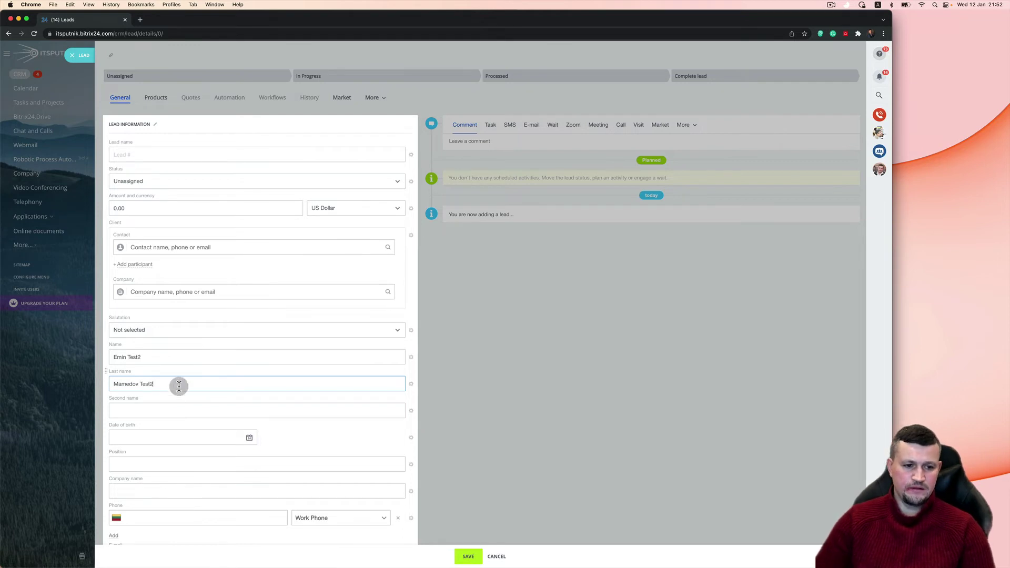
pyautogui.click(157, 461)
pyautogui.scroll(-3, 157, 461)
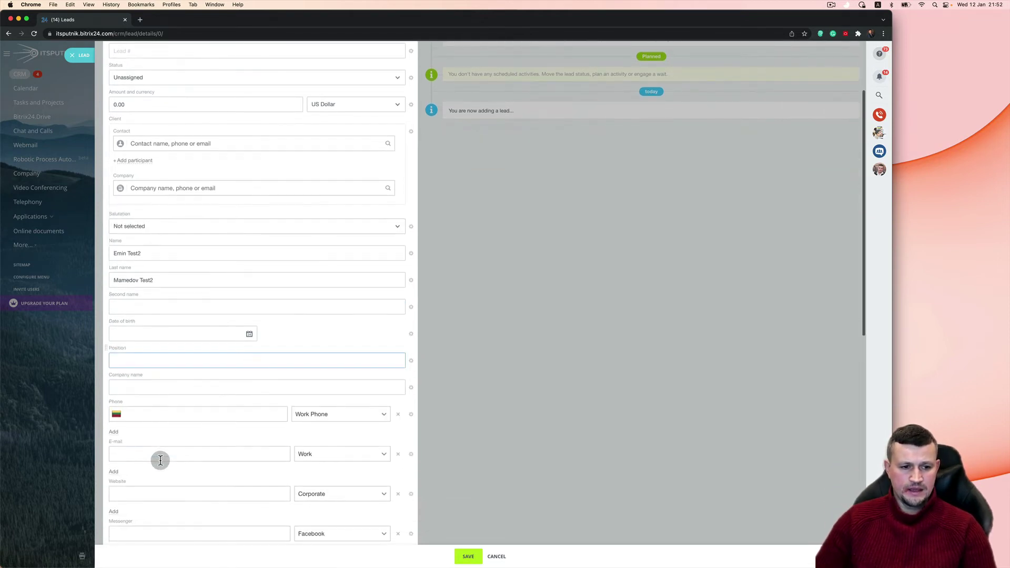
# Step: Add company IT-Sputnik2 and the work phone number, correct its last digit, and save the lead
pyautogui.click(185, 388)
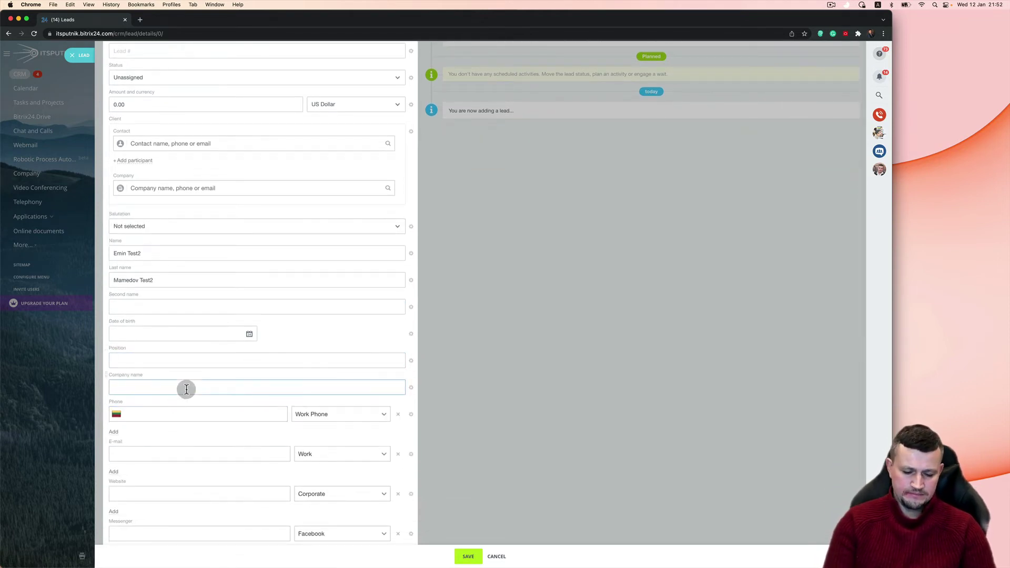
pyautogui.write('IT-Sputni')
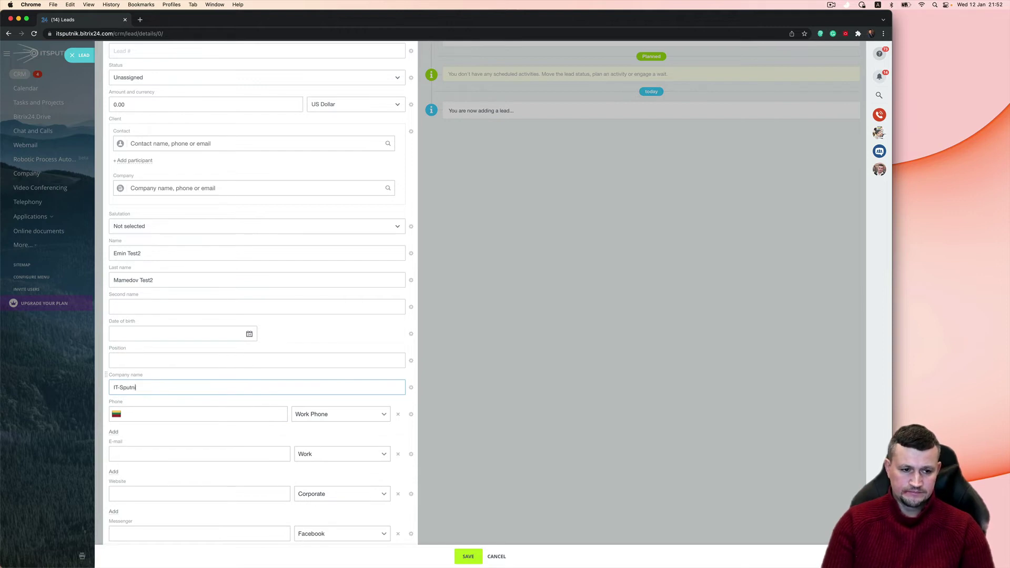
pyautogui.write('k2')
pyautogui.click(194, 416)
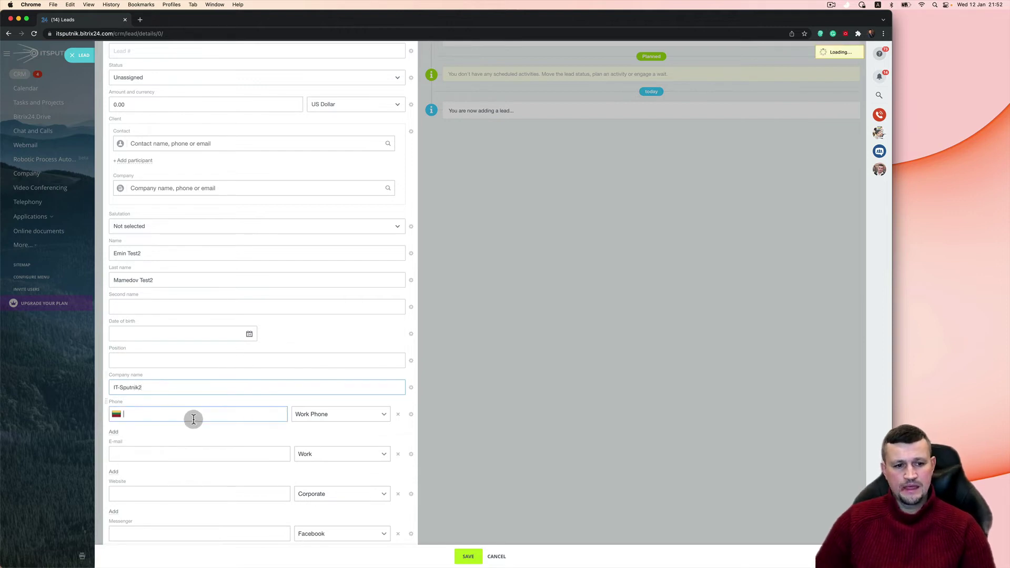
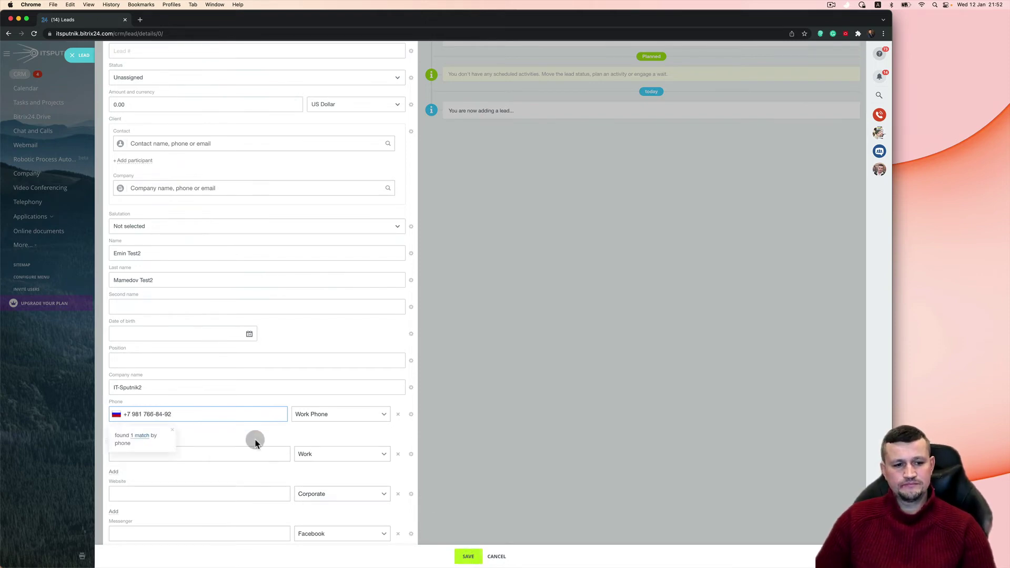
pyautogui.click(216, 416)
pyautogui.press('BackSpace')
pyautogui.write('5')
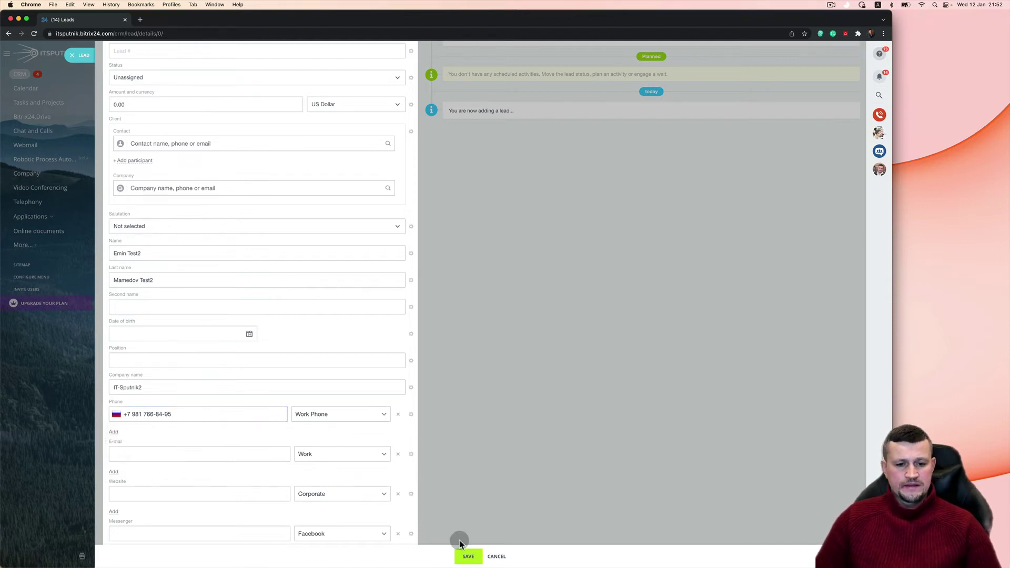
pyautogui.click(469, 558)
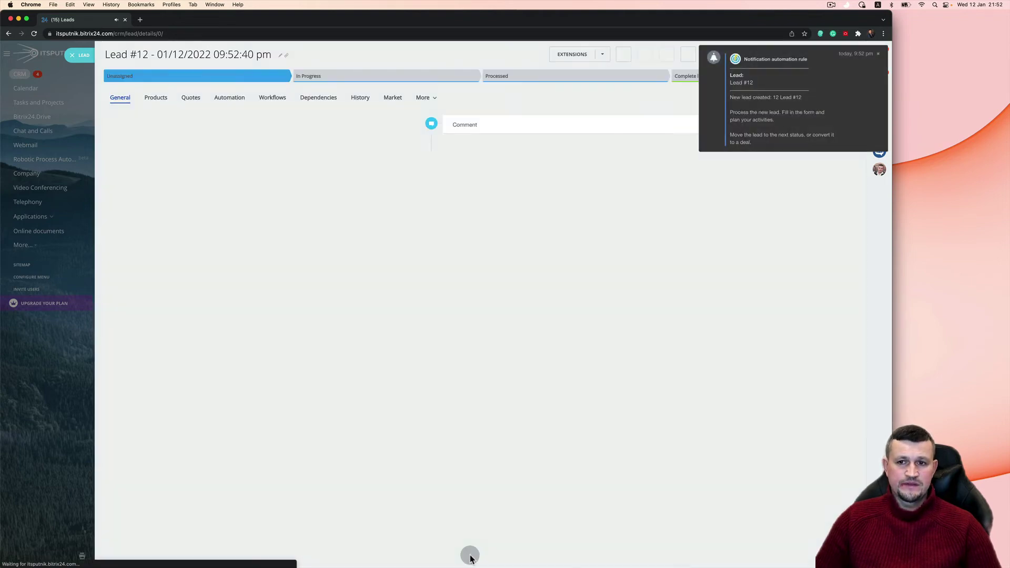
# Step: Dismiss the new-lead notification and bring up Lead #12's completion options
pyautogui.click(878, 54)
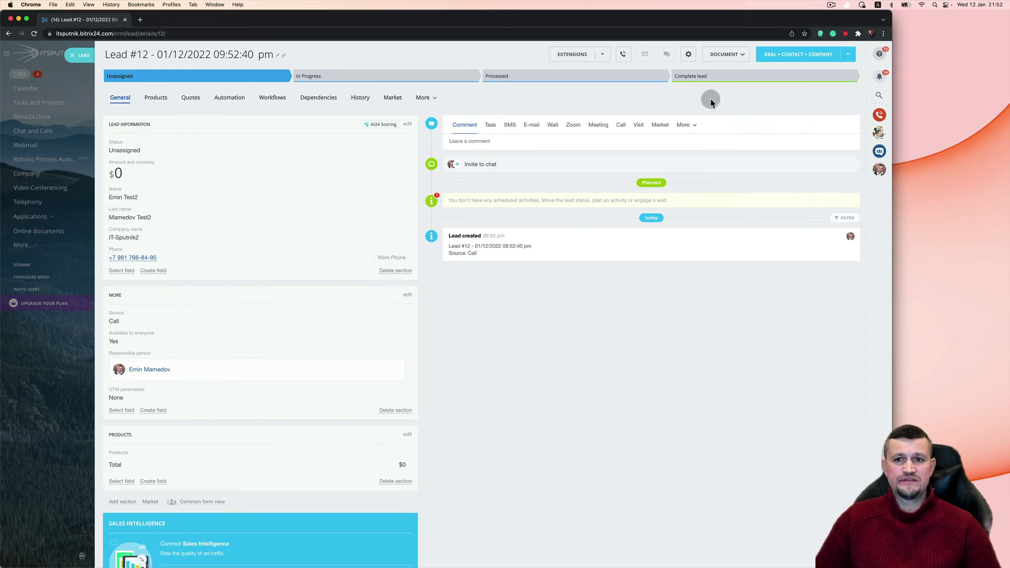
pyautogui.click(757, 80)
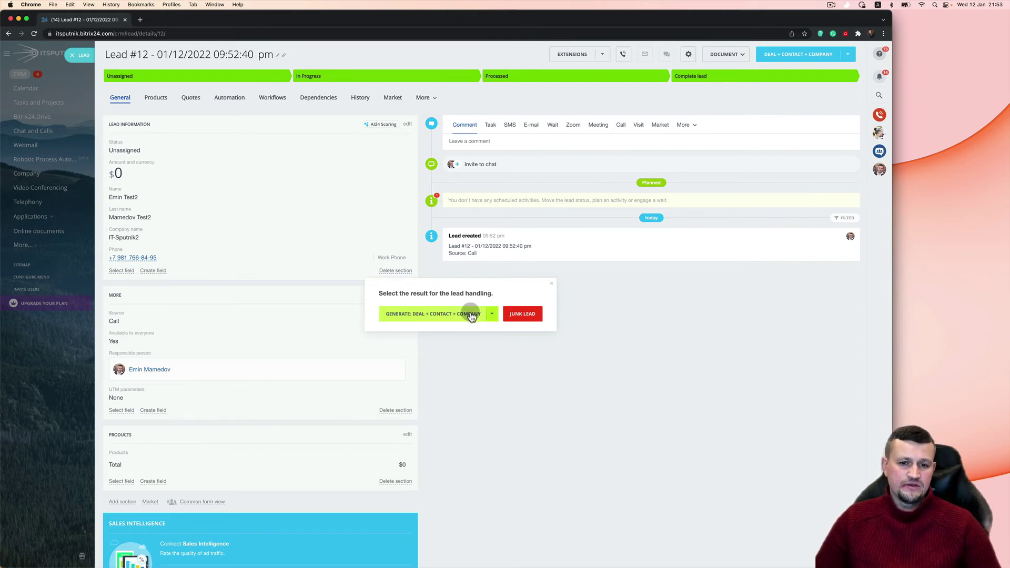
# Step: Generate Deal + Contact + Company from Lead #12, then open the new contact's record
pyautogui.click(415, 316)
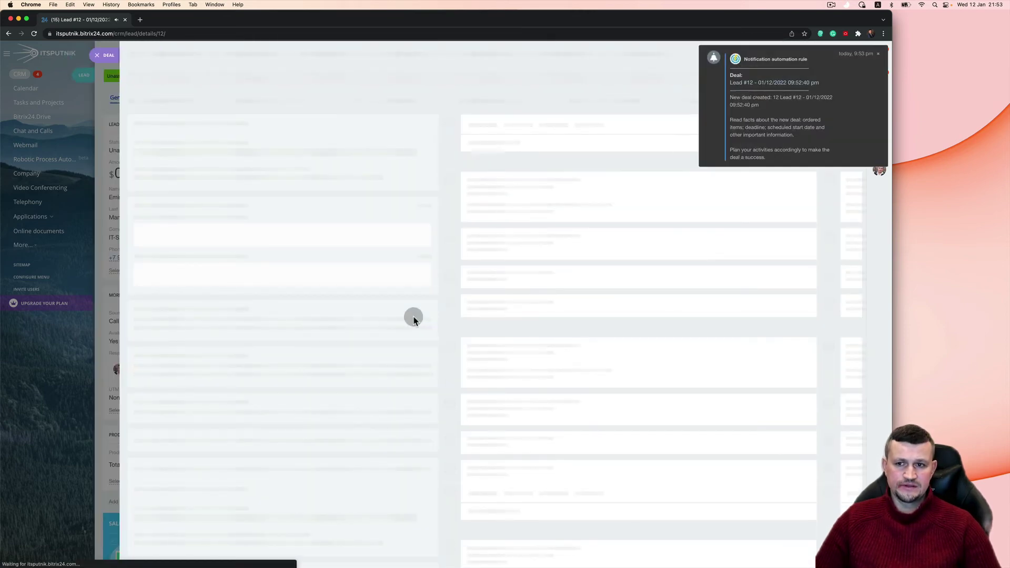
pyautogui.click(879, 54)
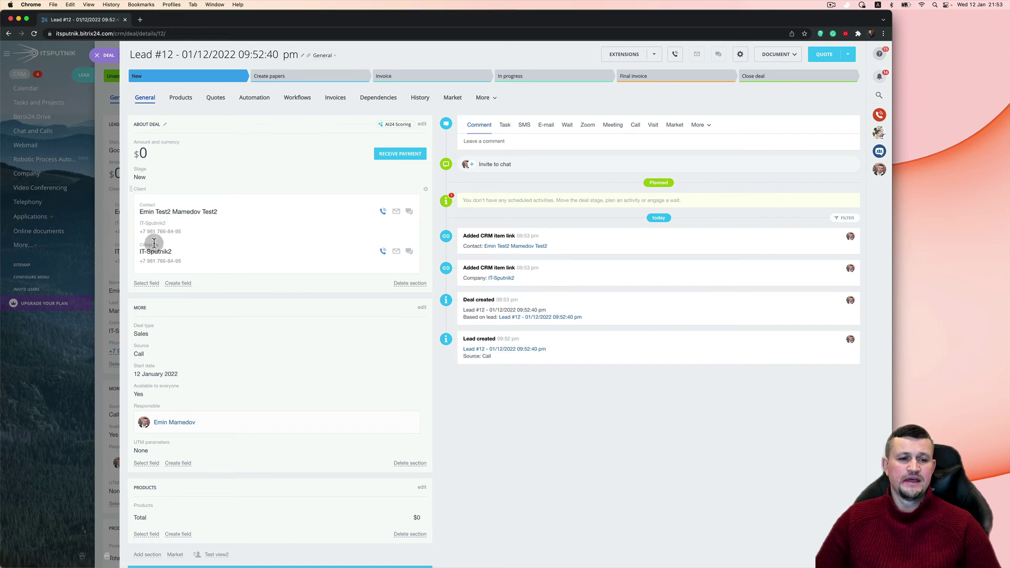
pyautogui.click(201, 212)
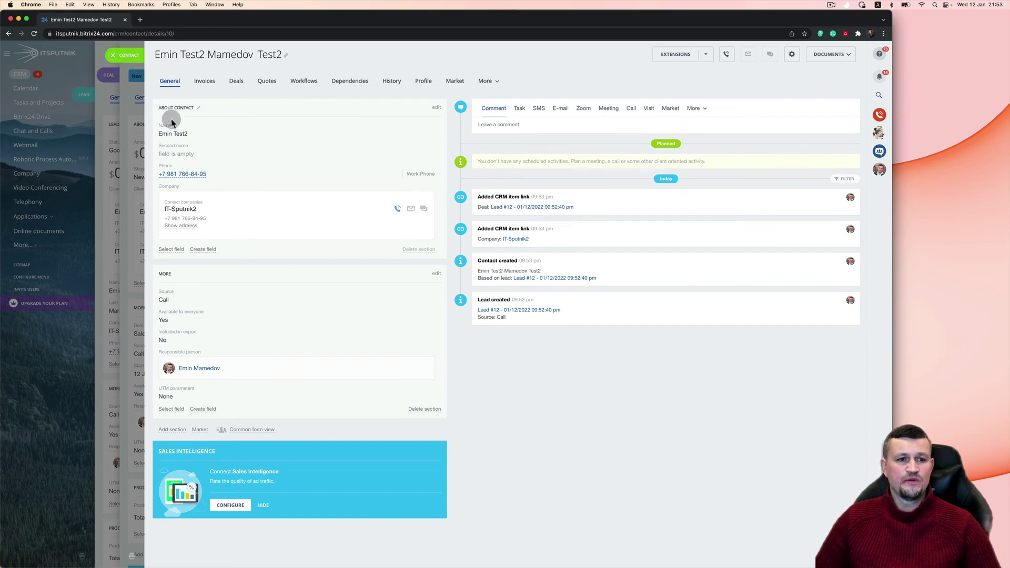
# Step: Close the contact record, review the IT-Sputnik2 company record, and return to the deal
pyautogui.click(189, 212)
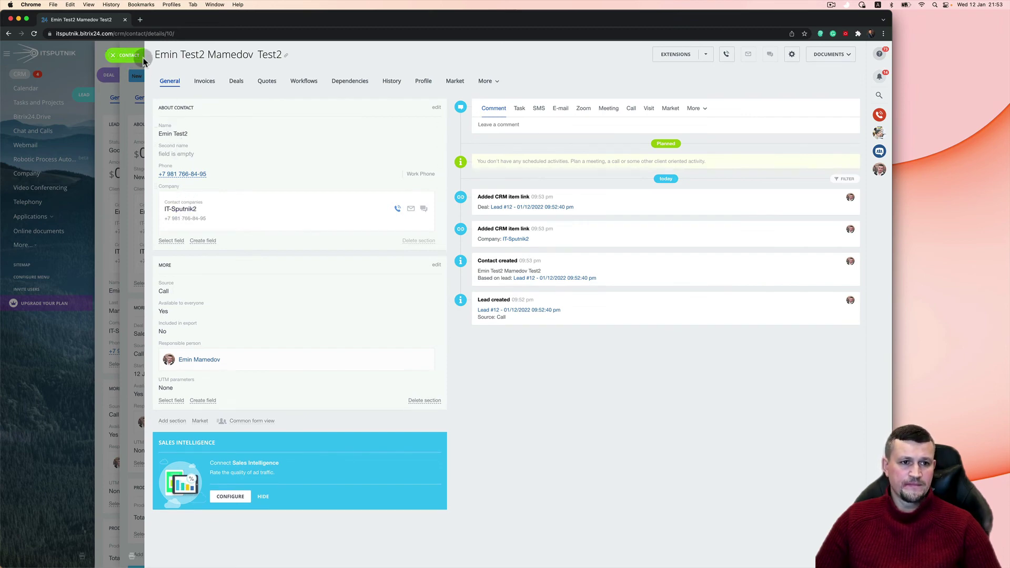
pyautogui.click(225, 208)
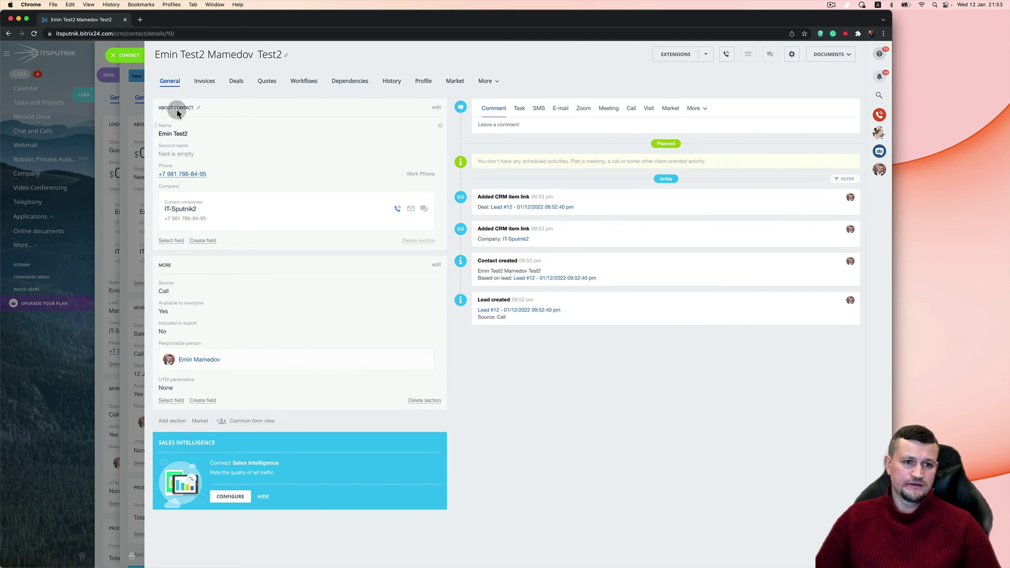
pyautogui.click(117, 55)
pyautogui.click(163, 252)
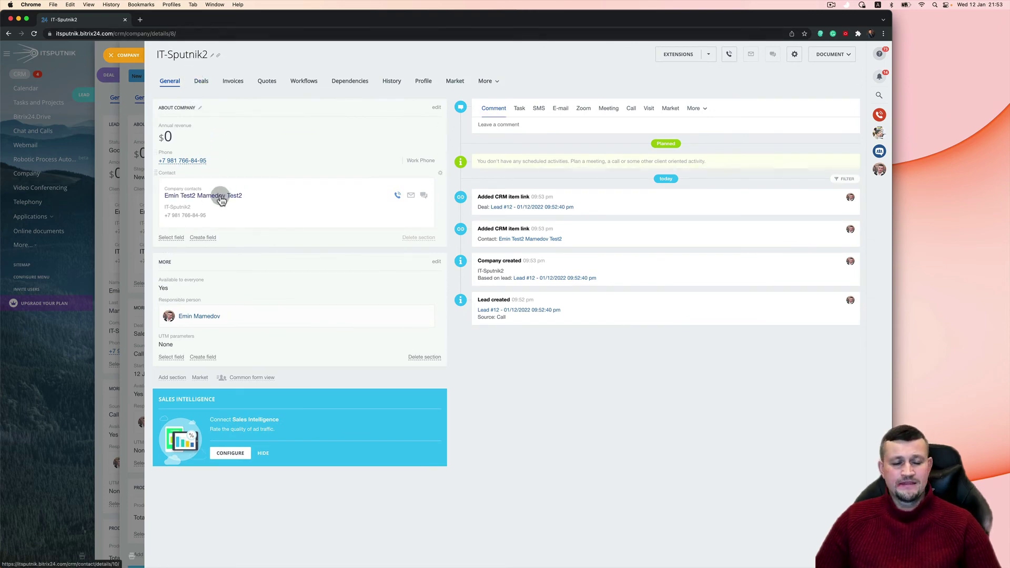
pyautogui.click(124, 54)
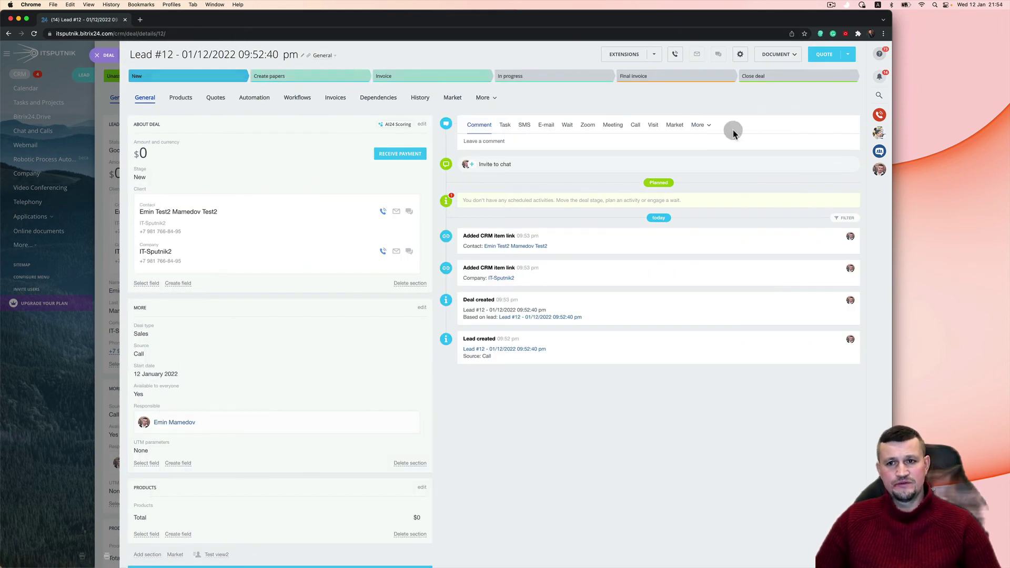
# Step: Cancel the deal closing choice without deciding and return to Lead #12
pyautogui.click(760, 77)
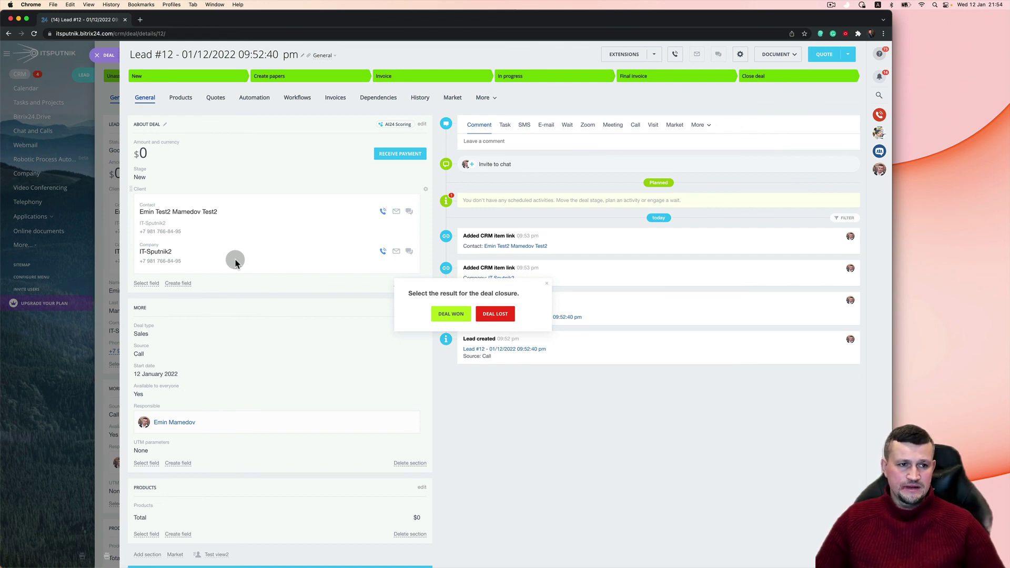
pyautogui.click(545, 285)
pyautogui.click(97, 55)
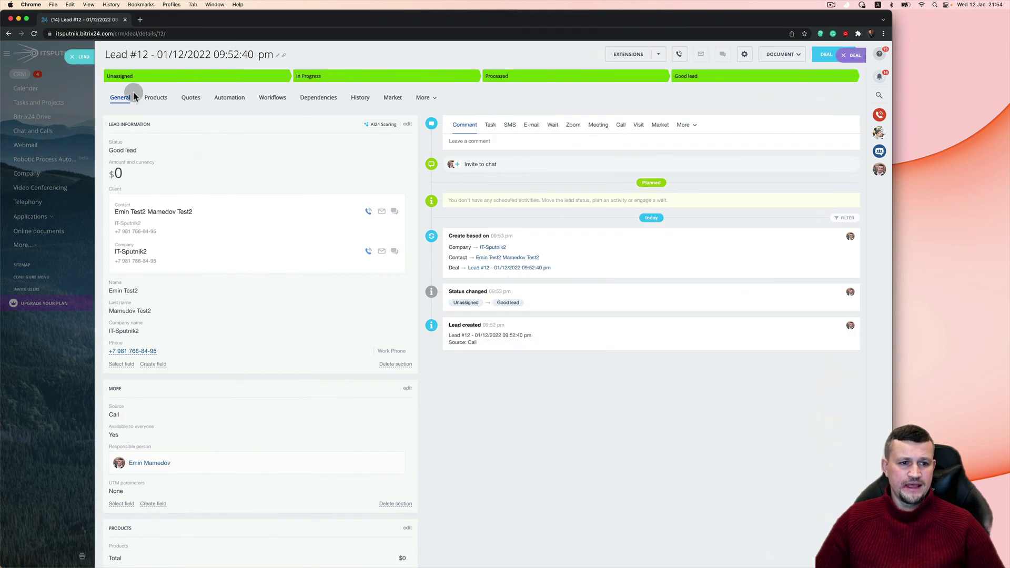